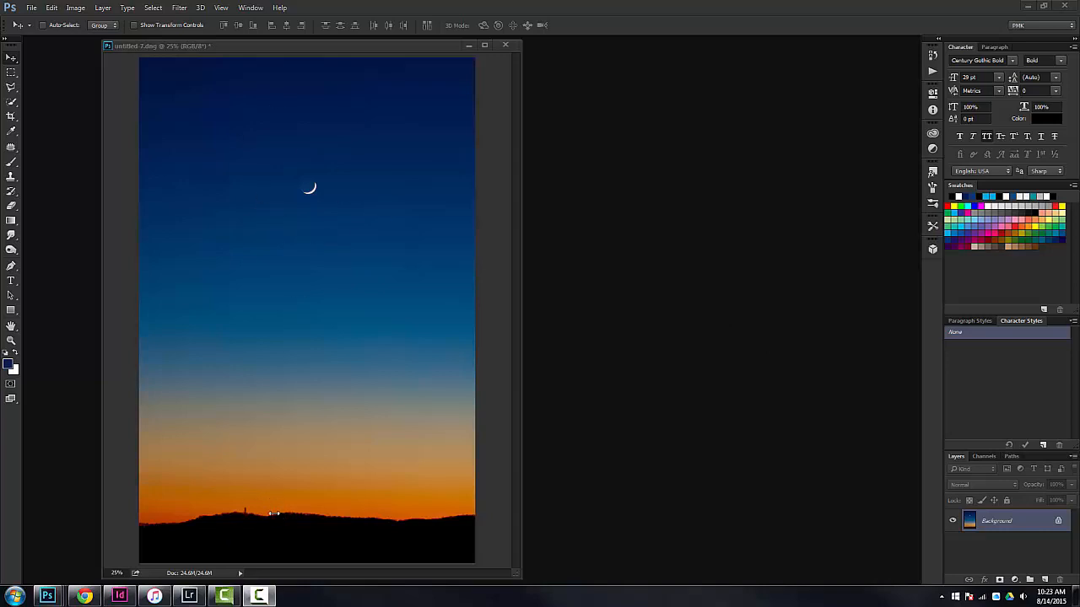
# Step: Remove the small tower on the hill ridge by patching it with a nearby clean stretch of the ridgeline
pyautogui.click(13, 345)
pyautogui.moveTo(245, 496)
pyautogui.mouseDown()
pyautogui.moveTo(262, 500)
pyautogui.moveTo(236, 513)
pyautogui.mouseUp()
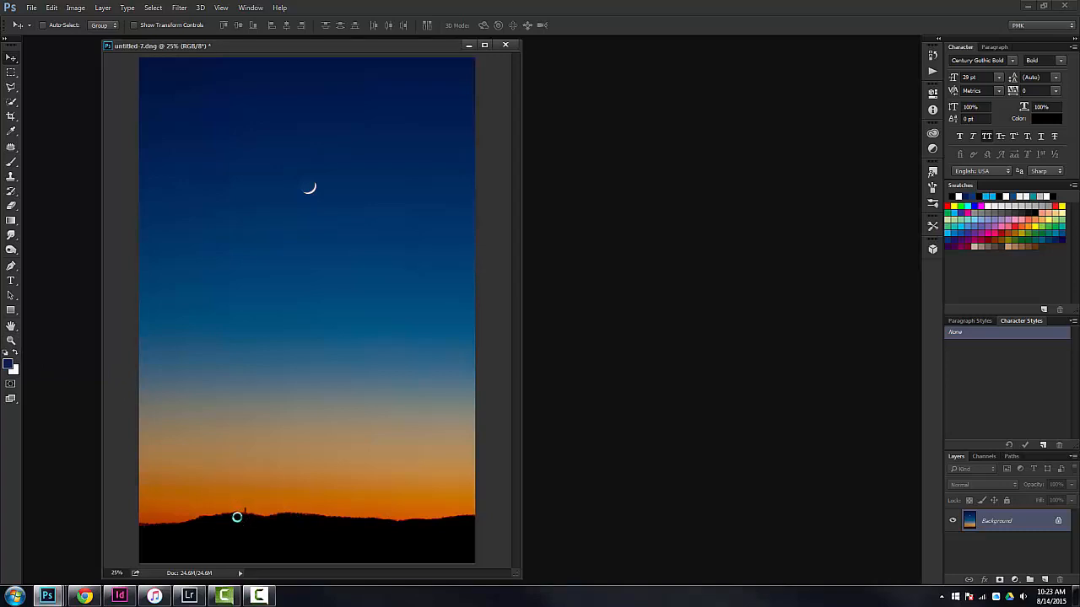
pyautogui.click(540, 227)
pyautogui.hotkey('ctrl', '+')
pyautogui.hotkey('ctrl', '+')
pyautogui.scroll(-5, 395, 321)
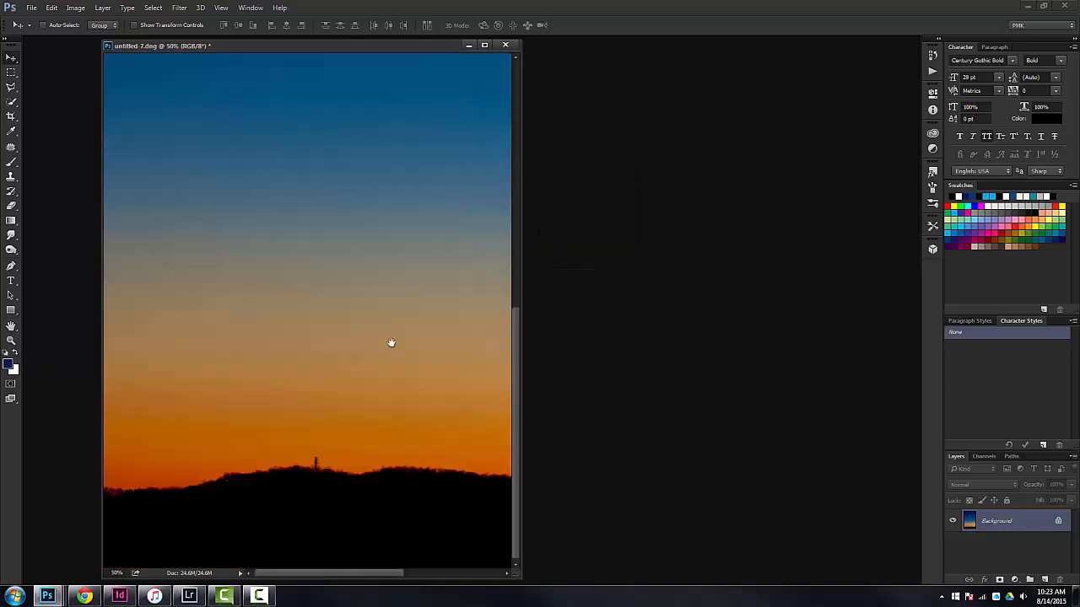
pyautogui.scroll(1, 385, 398)
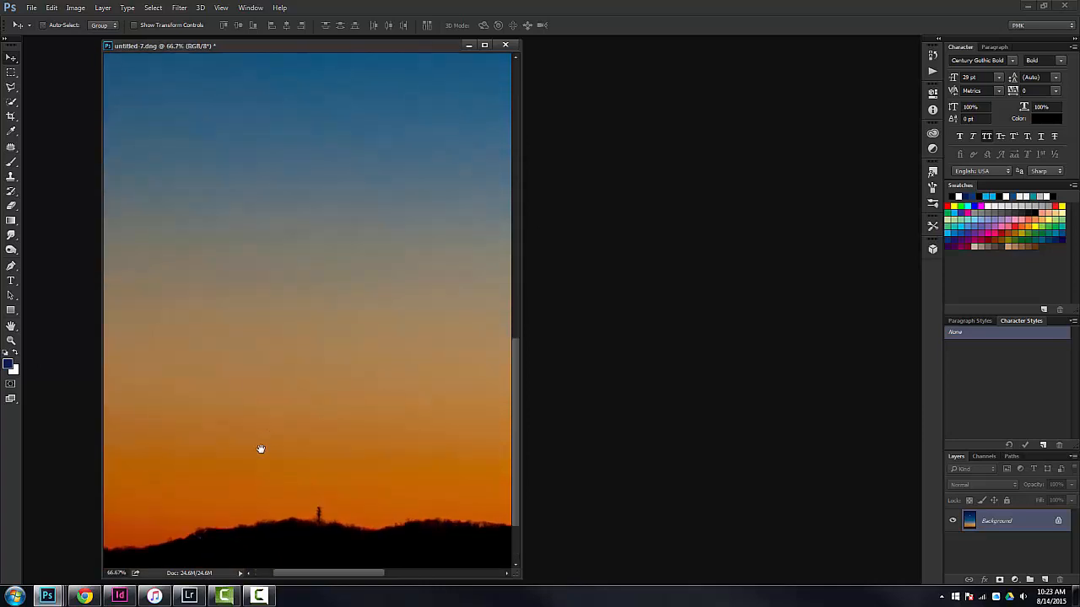
pyautogui.hotkey('ctrl', '+')
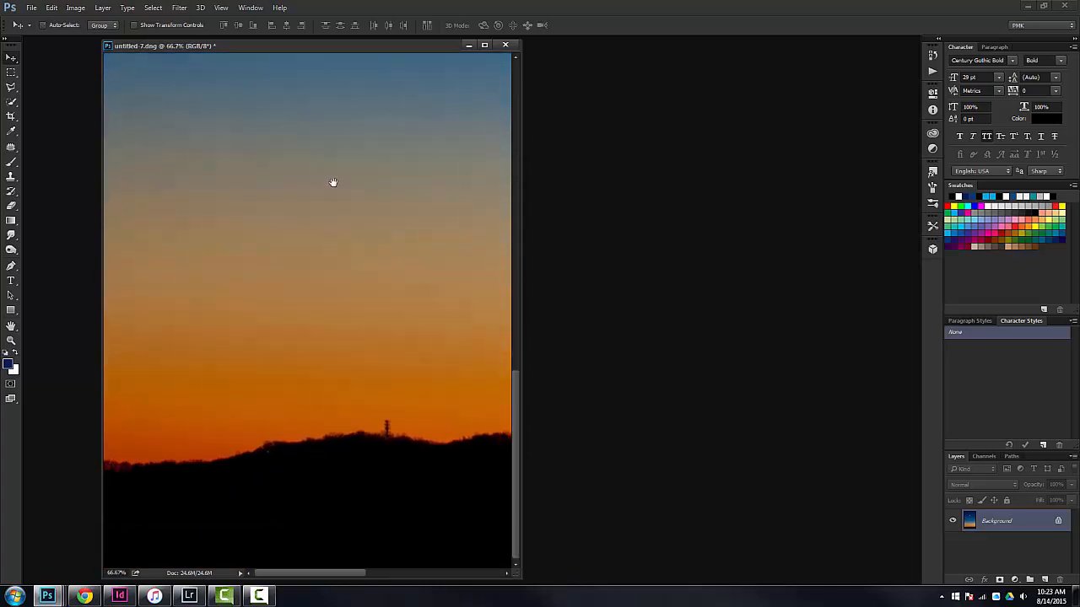
pyautogui.click(11, 147)
pyautogui.click(59, 175)
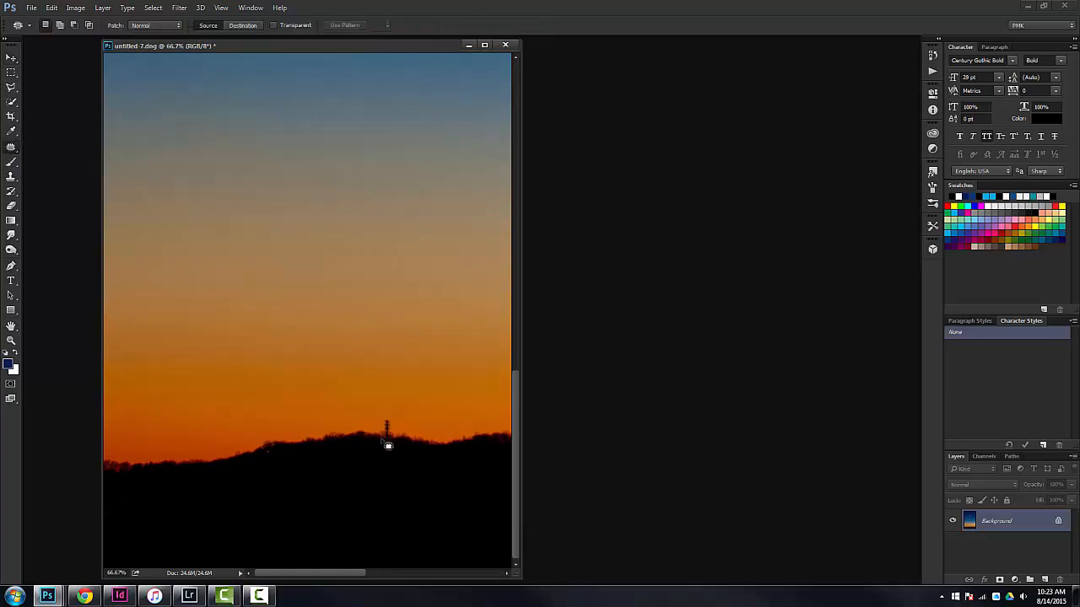
pyautogui.moveTo(385, 447)
pyautogui.mouseDown()
pyautogui.moveTo(402, 450)
pyautogui.moveTo(405, 437)
pyautogui.moveTo(382, 419)
pyautogui.moveTo(385, 449)
pyautogui.moveTo(432, 453)
pyautogui.mouseUp()
pyautogui.hotkey('ctrl', 'd')
pyautogui.hotkey('ctrl', '-')
pyautogui.hotkey('ctrl', '-')
pyautogui.hotkey('ctrl', '-')
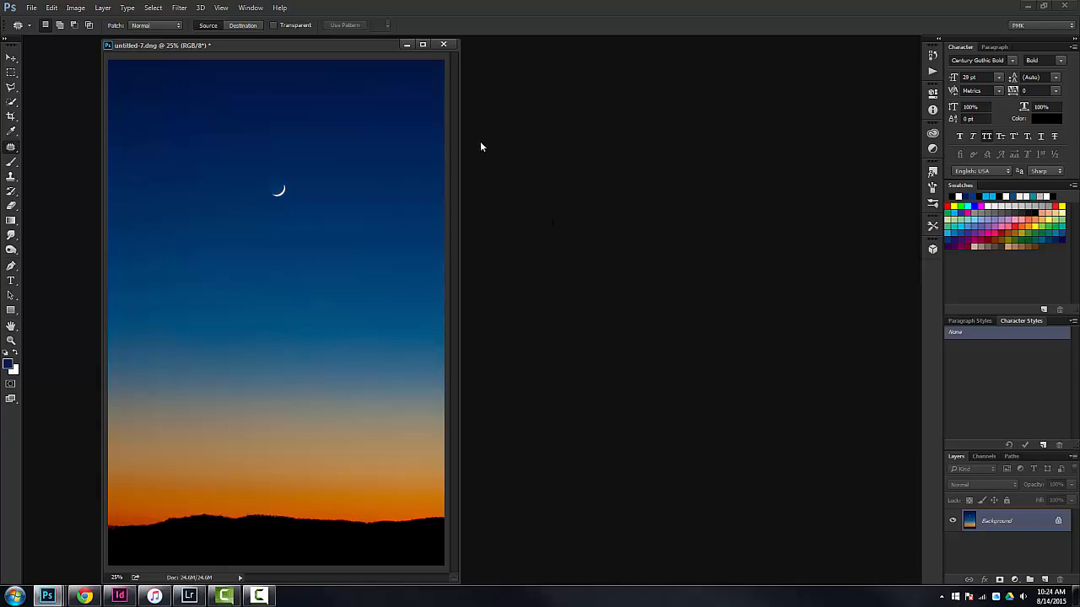
# Step: Copy the starry sky from Untitled-1 into the sunset image as a new layer, and close Untitled-1 without saving
pyautogui.moveTo(463, 153); pyautogui.dragTo(499, 156)
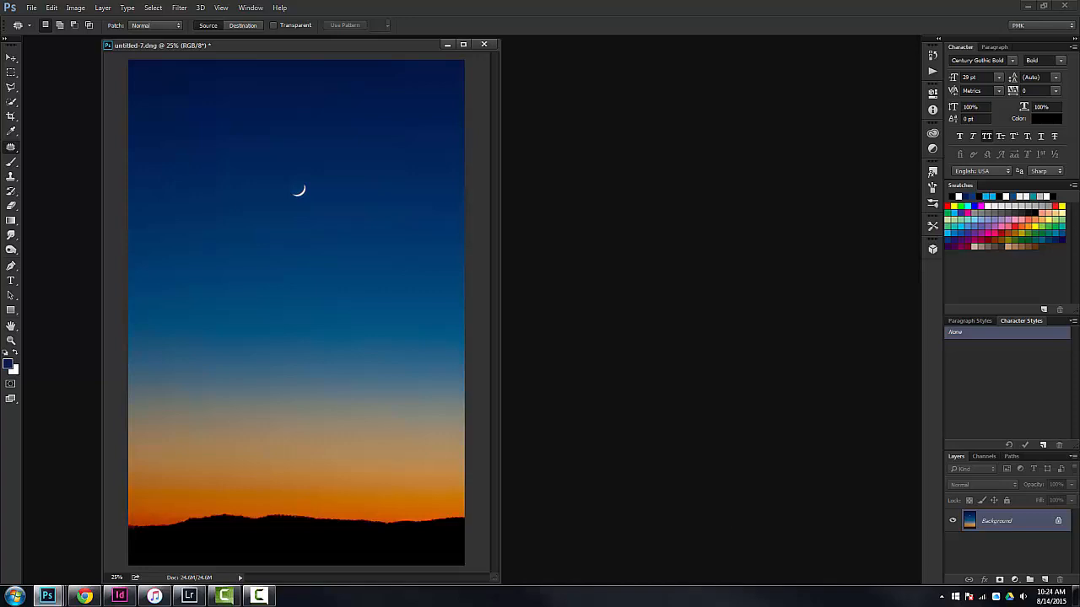
pyautogui.moveTo(1079, 127); pyautogui.dragTo(728, 99)
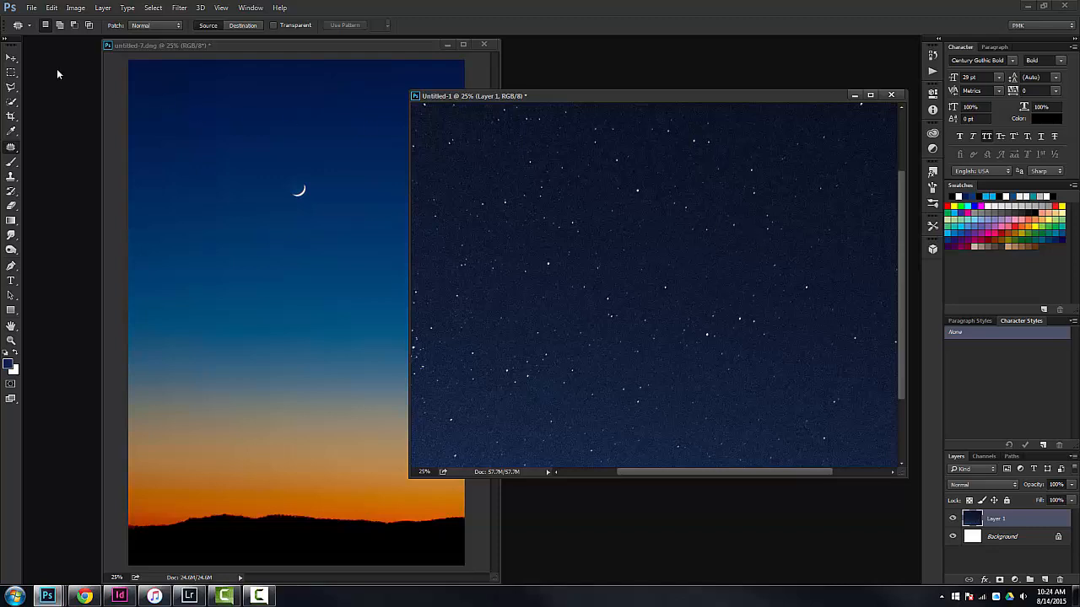
pyautogui.click(11, 58)
pyautogui.moveTo(740, 267); pyautogui.dragTo(282, 376)
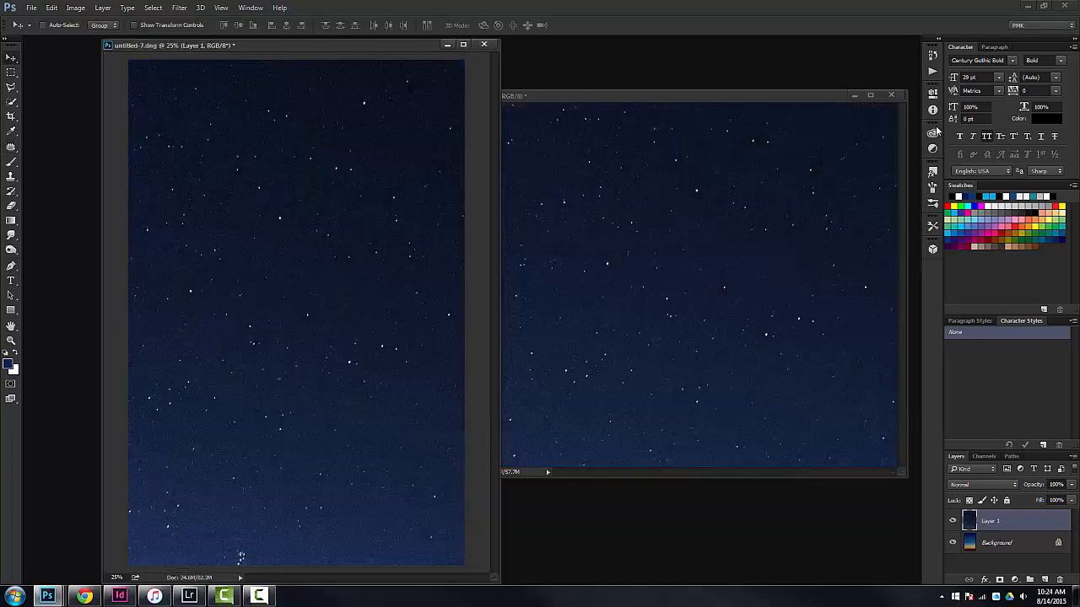
pyautogui.click(891, 95)
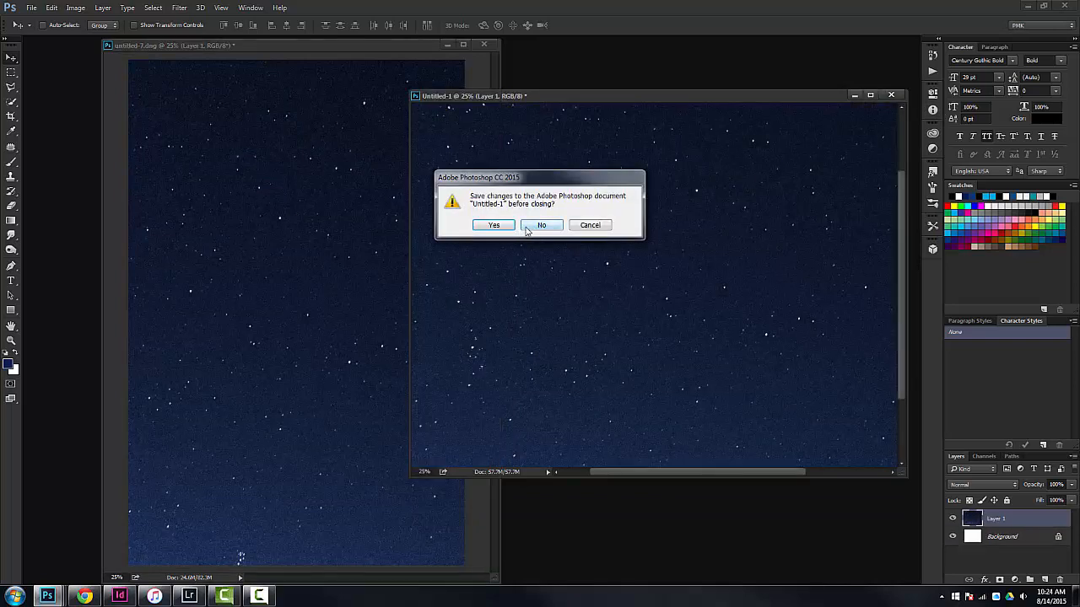
pyautogui.click(541, 225)
# Step: Shift the star layer slightly to the left over the sunset with Free Transform
pyautogui.hotkey('ctrl', '-')
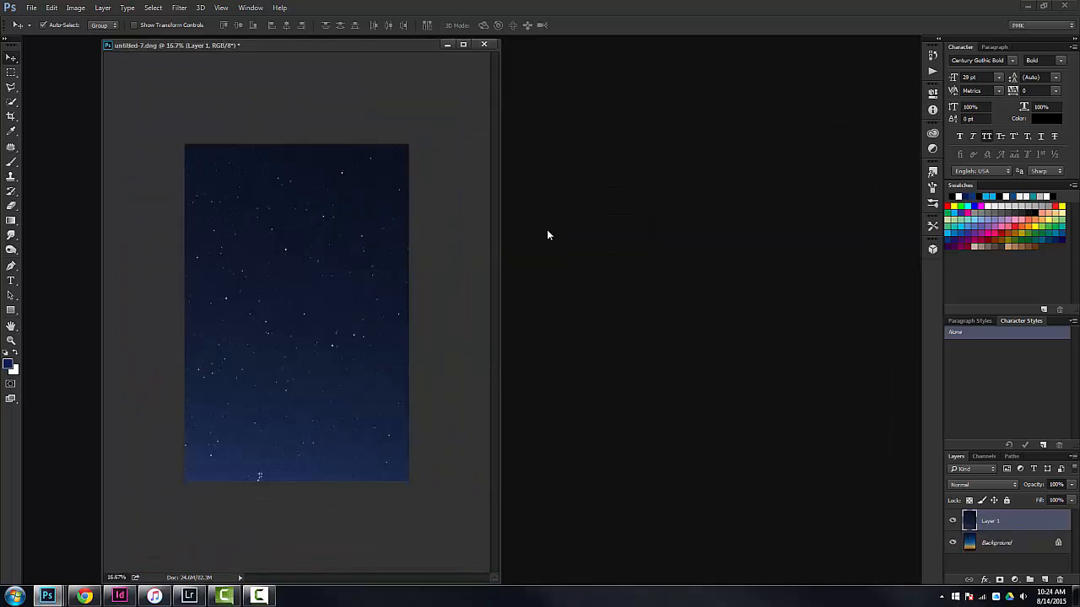
pyautogui.hotkey('ctrl', 't')
pyautogui.moveTo(363, 240); pyautogui.dragTo(341, 245)
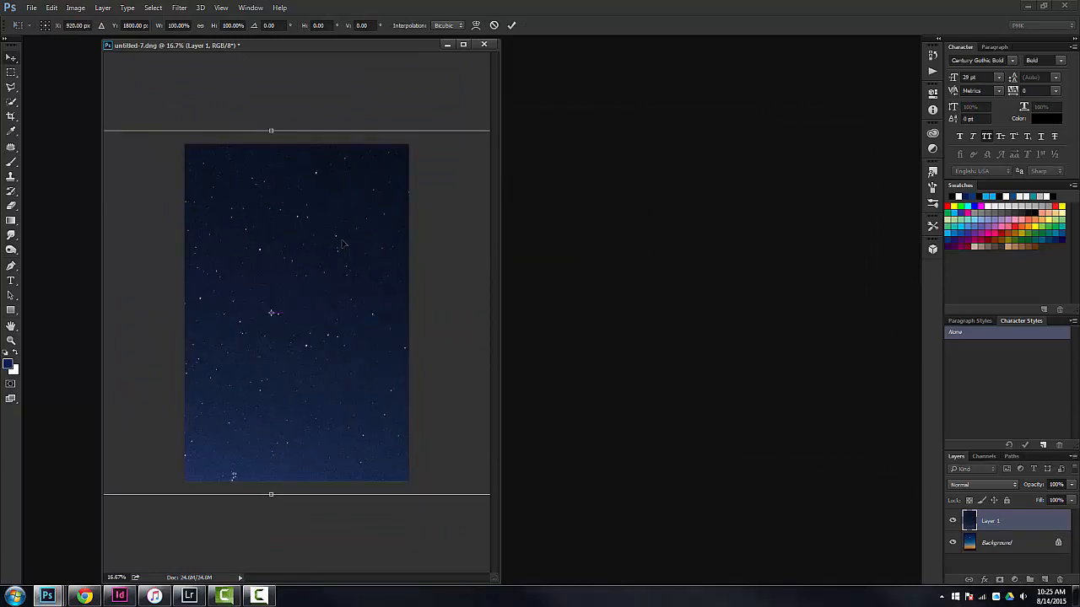
pyautogui.press('Return')
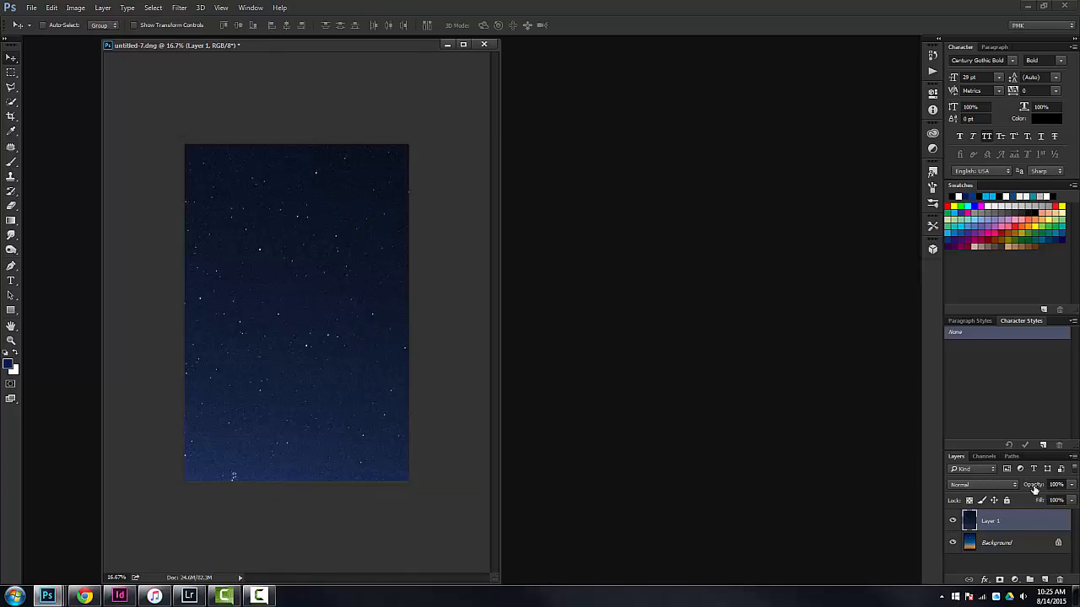
# Step: Reposition the star layer up and to the right around the moon, using 68% opacity as a guide and restoring 100%
pyautogui.moveTo(1035, 486); pyautogui.dragTo(1015, 487)
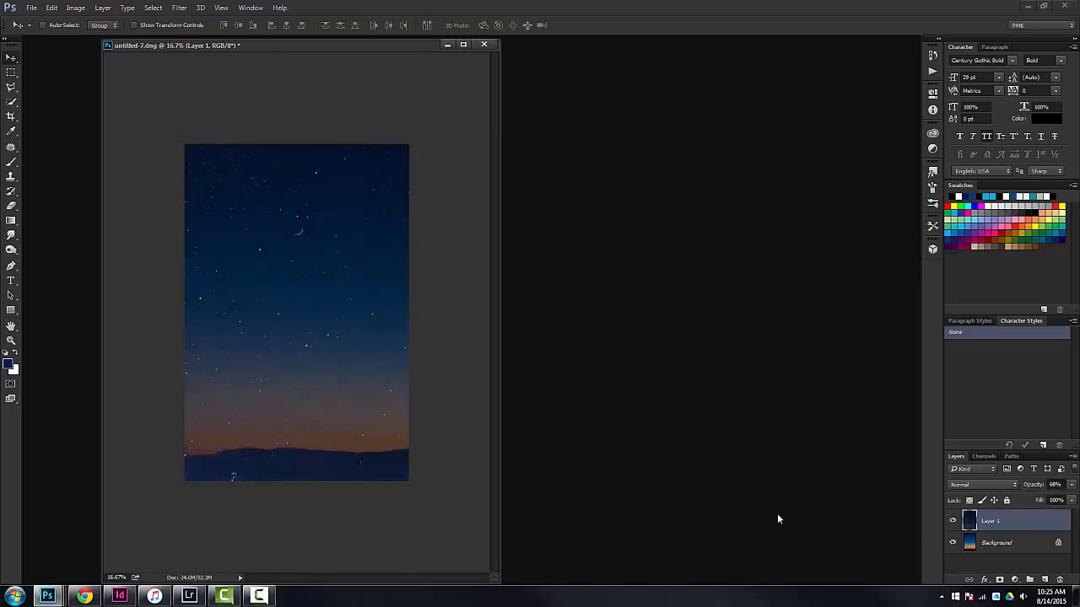
pyautogui.moveTo(338, 365); pyautogui.dragTo(363, 380)
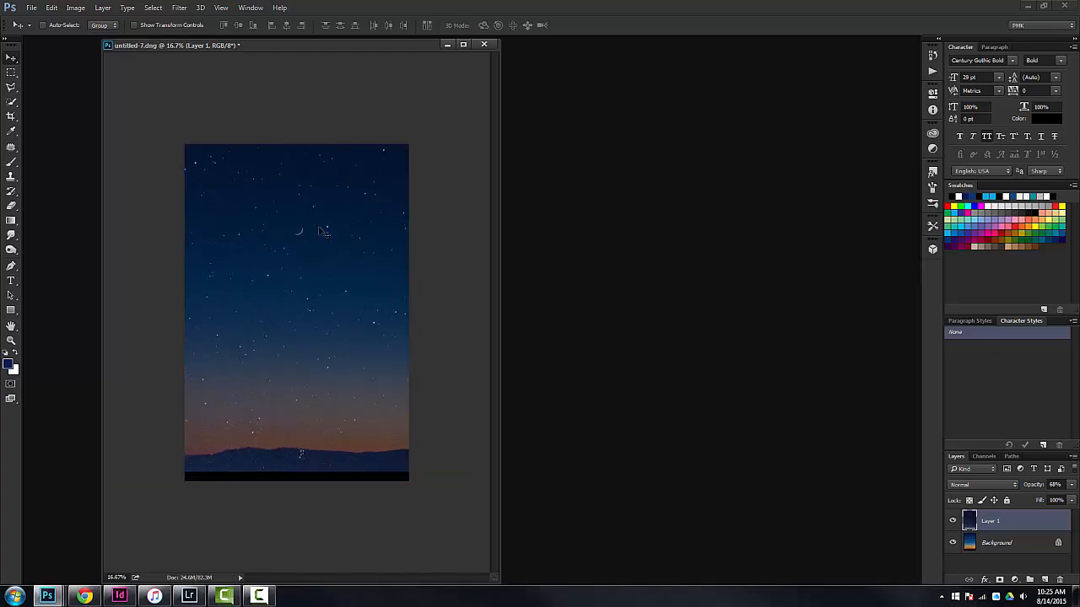
pyautogui.moveTo(336, 264); pyautogui.dragTo(334, 266)
pyautogui.moveTo(1037, 486); pyautogui.dragTo(1074, 487)
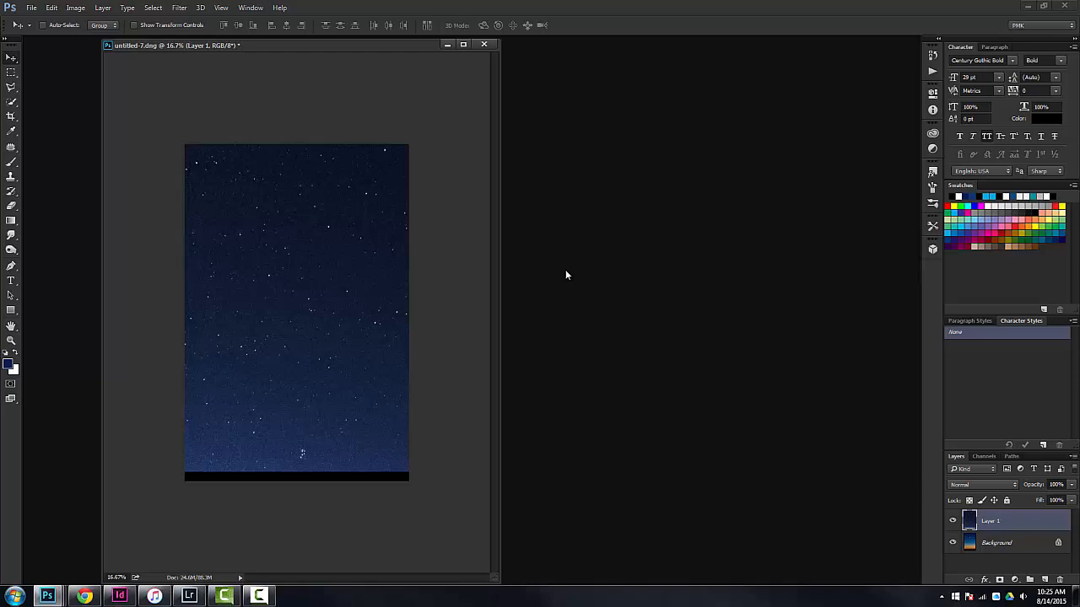
# Step: Go through the blend modes for the star layer and set it to Lighten
pyautogui.click(985, 485)
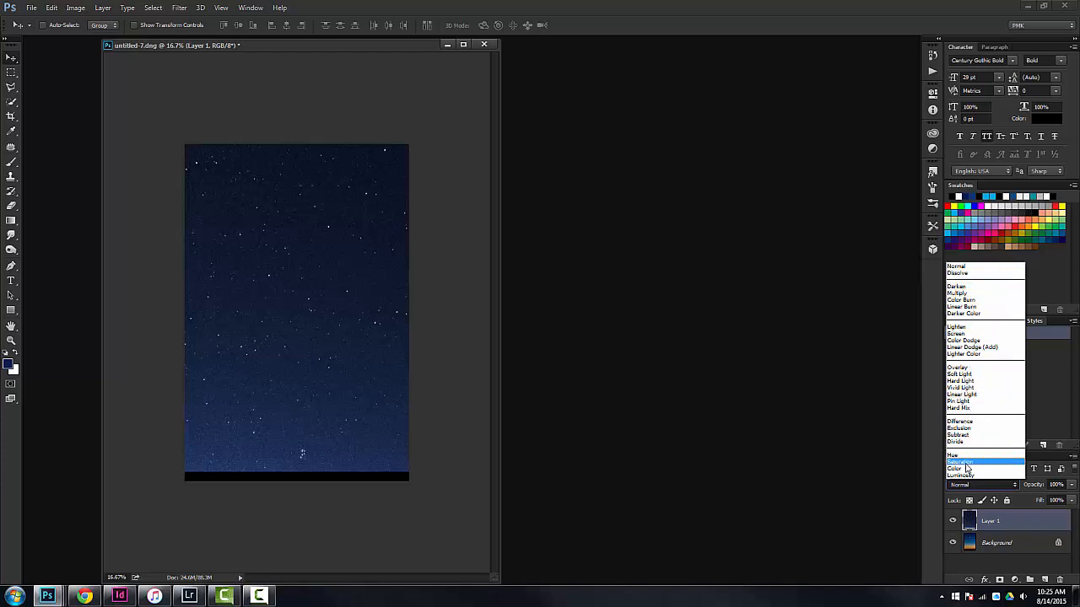
pyautogui.click(974, 267)
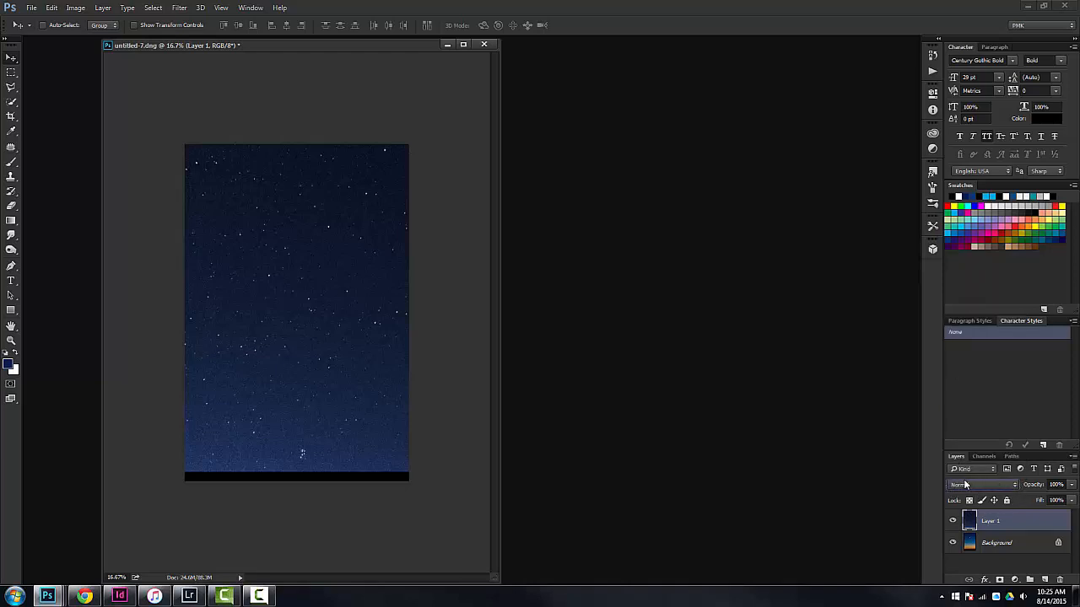
pyautogui.scroll(-3, 1005, 485)
pyautogui.scroll(-3, 1006, 486)
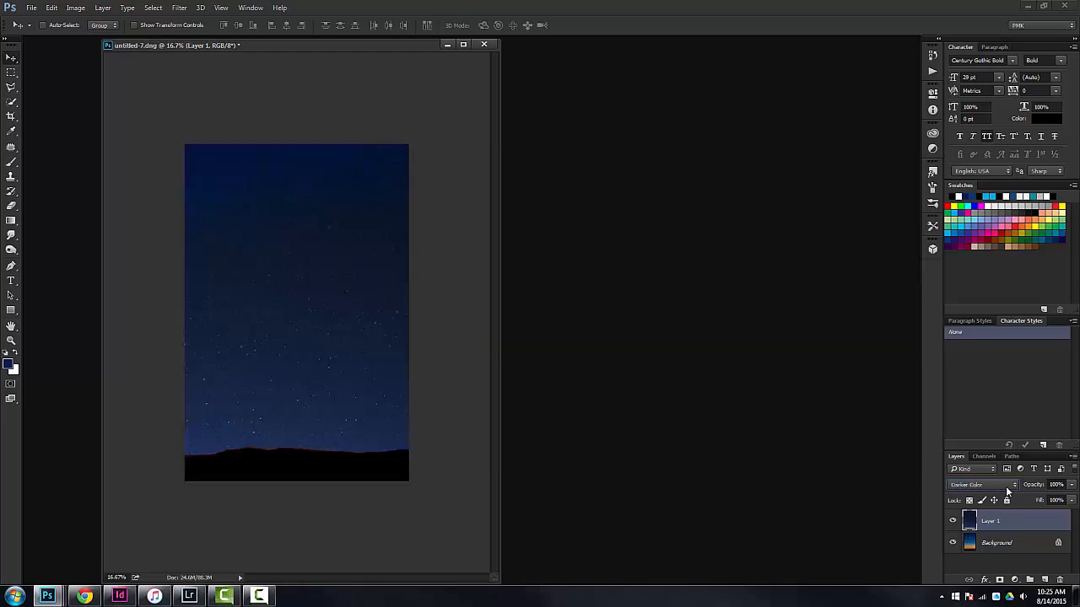
pyautogui.scroll(-1, 1005, 486)
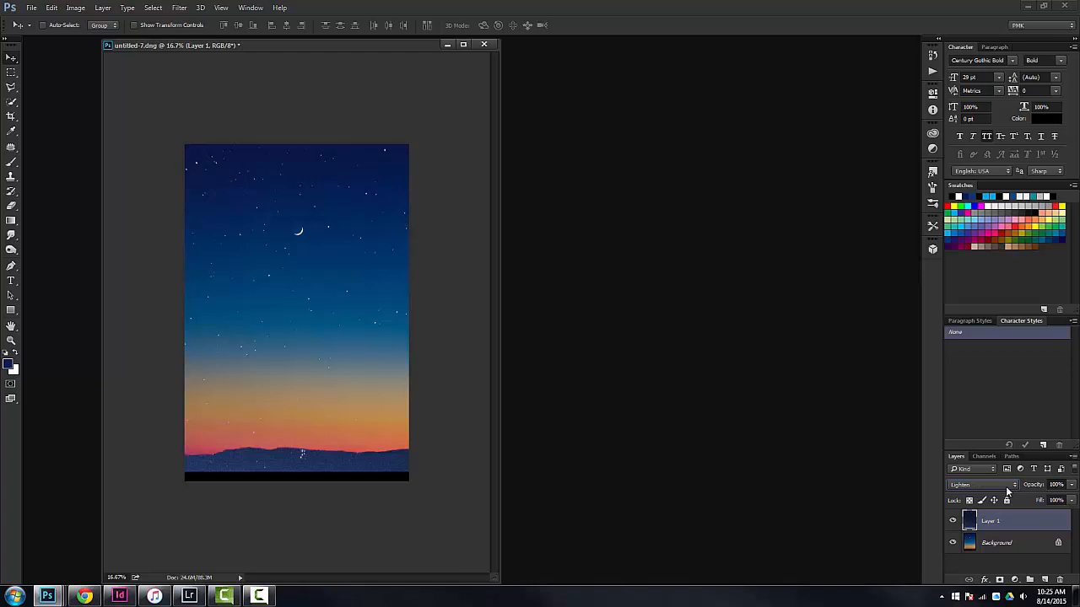
pyautogui.click(1006, 486)
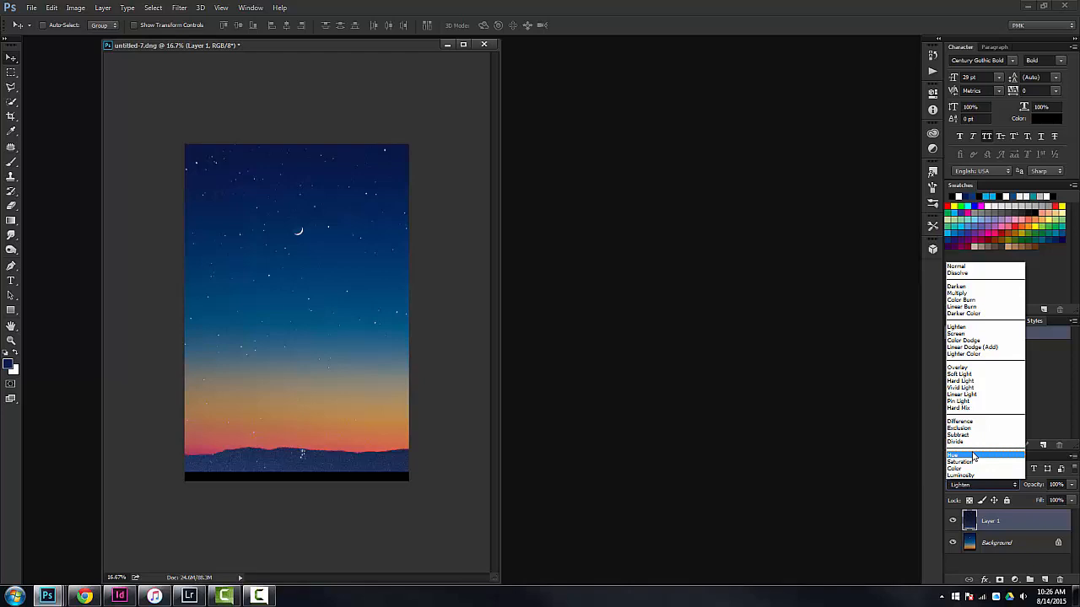
pyautogui.click(958, 327)
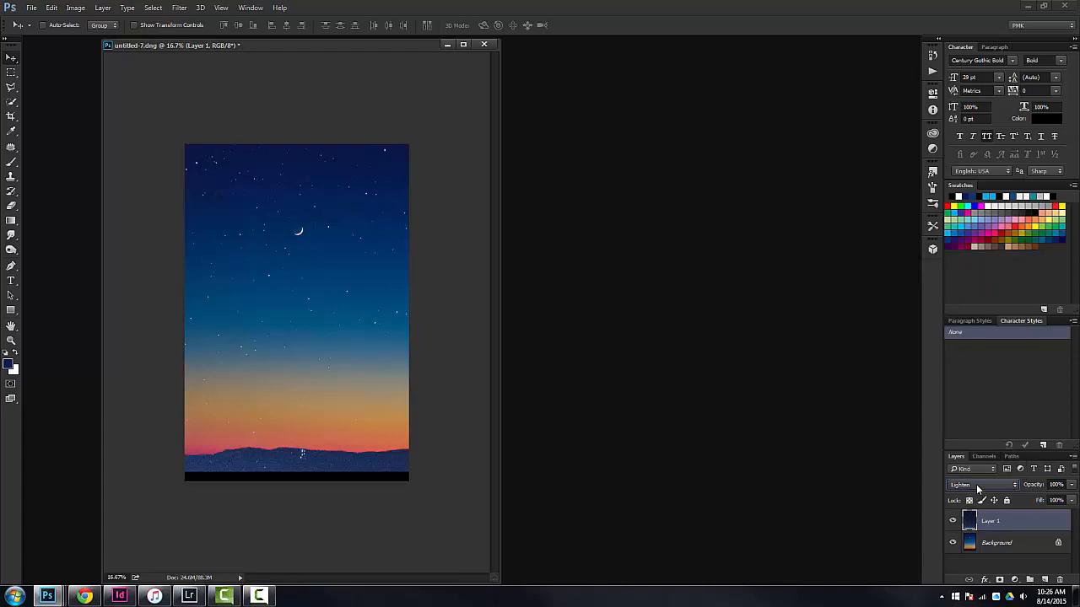
# Step: Try the Screen blend mode on the star layer and return it to Lighten
pyautogui.click(977, 486)
pyautogui.click(972, 338)
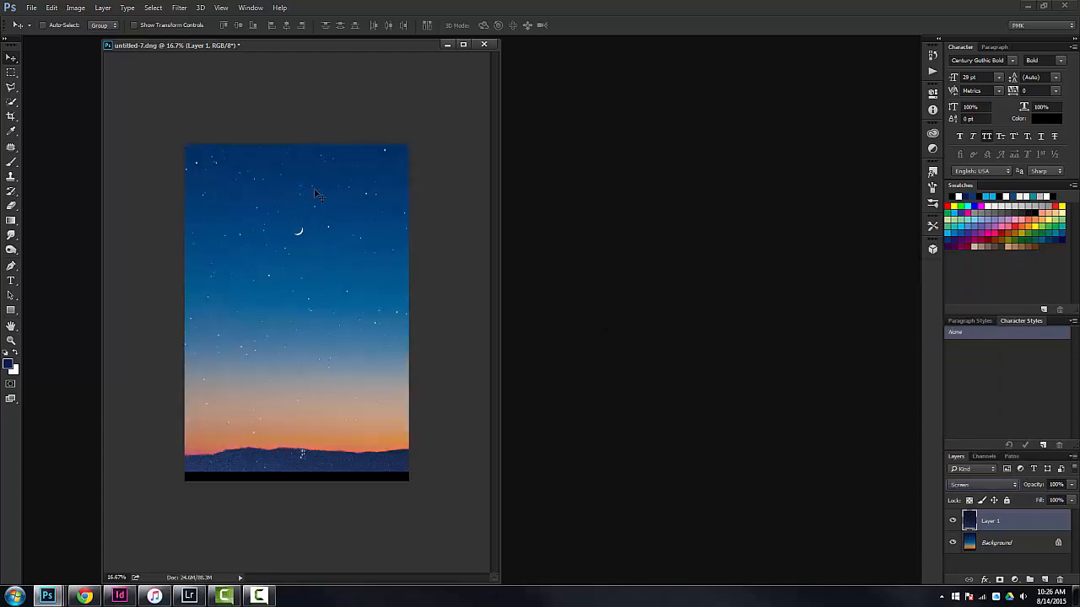
pyautogui.click(992, 490)
pyautogui.click(972, 328)
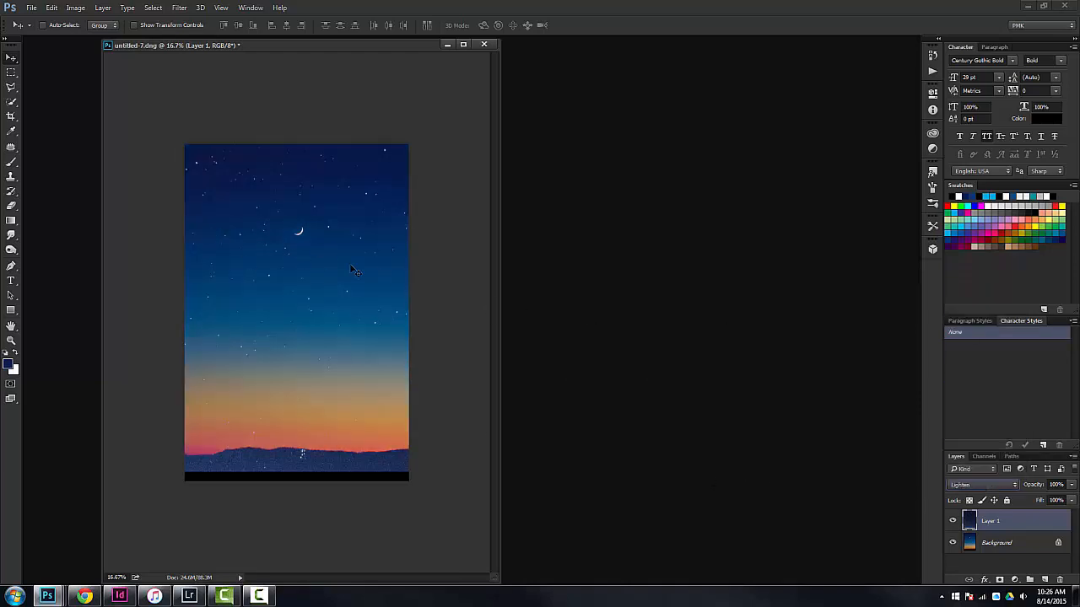
pyautogui.click(992, 486)
pyautogui.click(992, 486)
# Step: Mask the stars away toward the horizon with a linear foreground-to-transparent gradient, and reduce the star layer's opacity
pyautogui.click(999, 581)
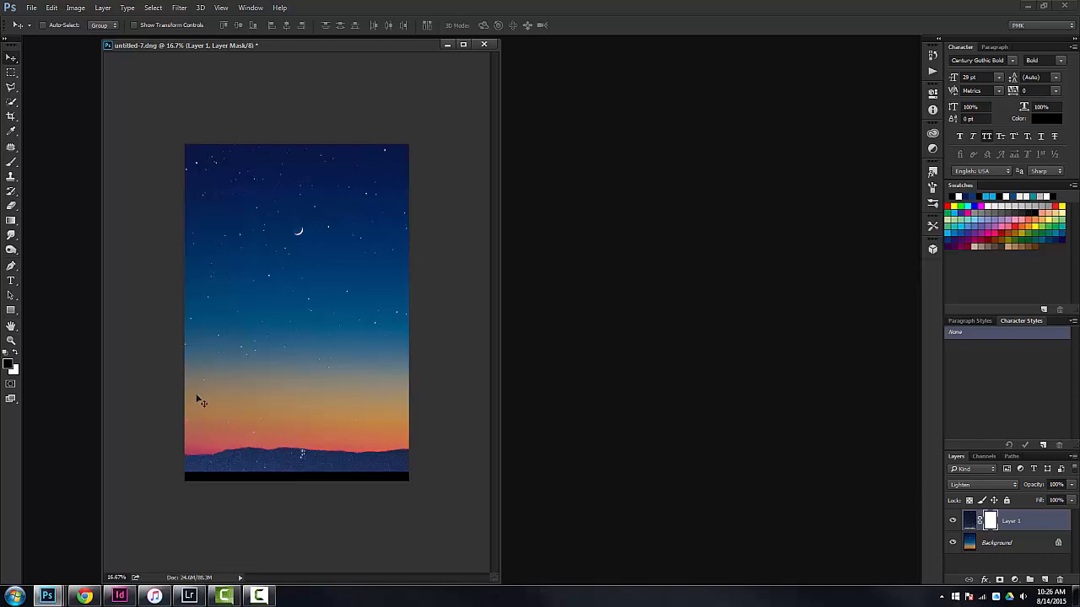
pyautogui.click(11, 222)
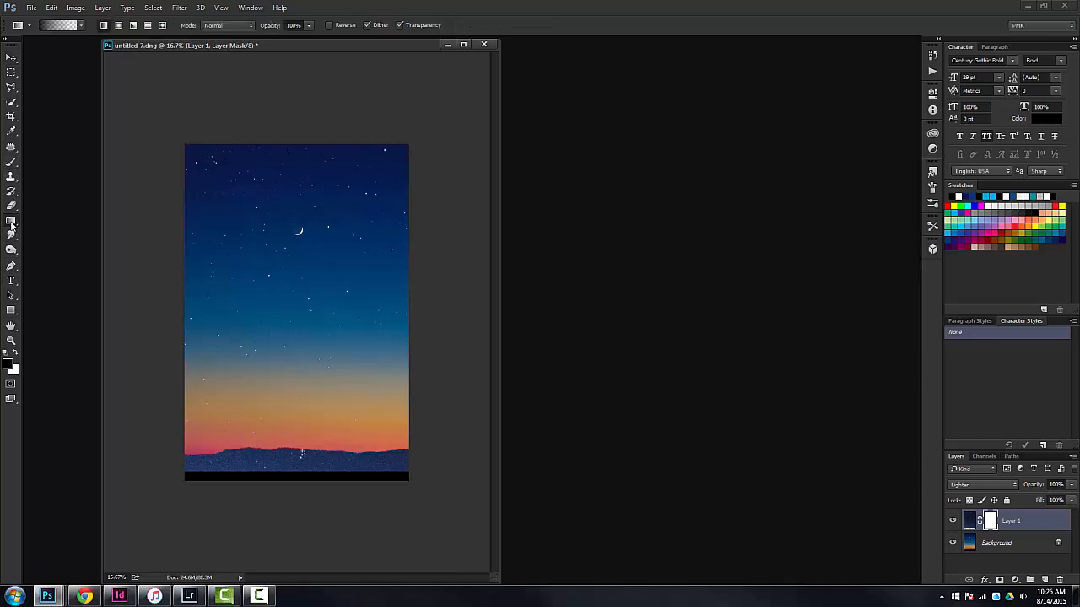
pyautogui.click(81, 25)
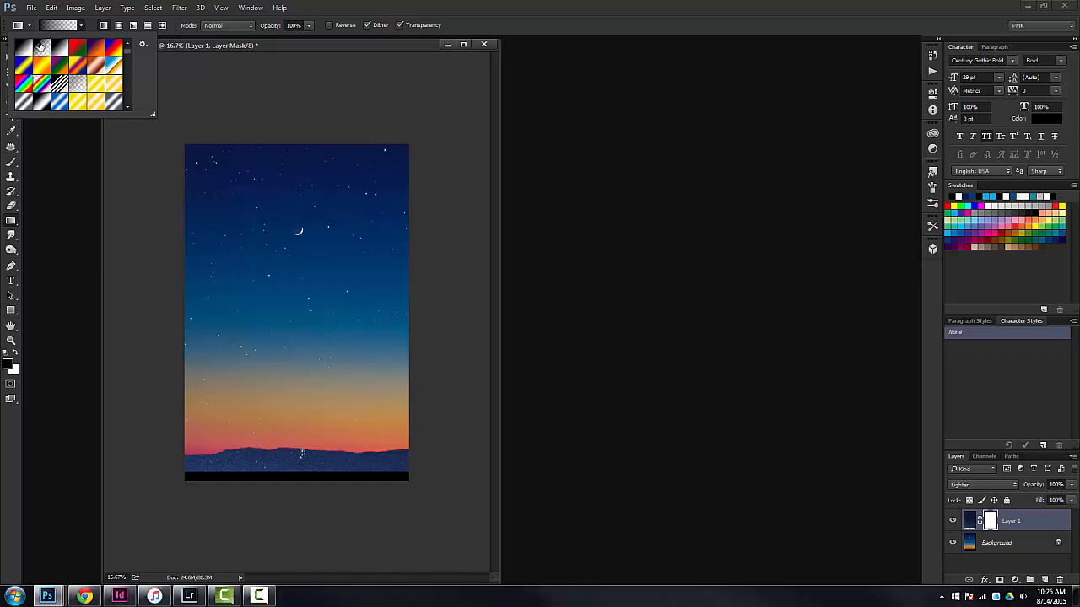
pyautogui.click(42, 51)
pyautogui.click(258, 393)
pyautogui.moveTo(257, 390); pyautogui.dragTo(251, 273)
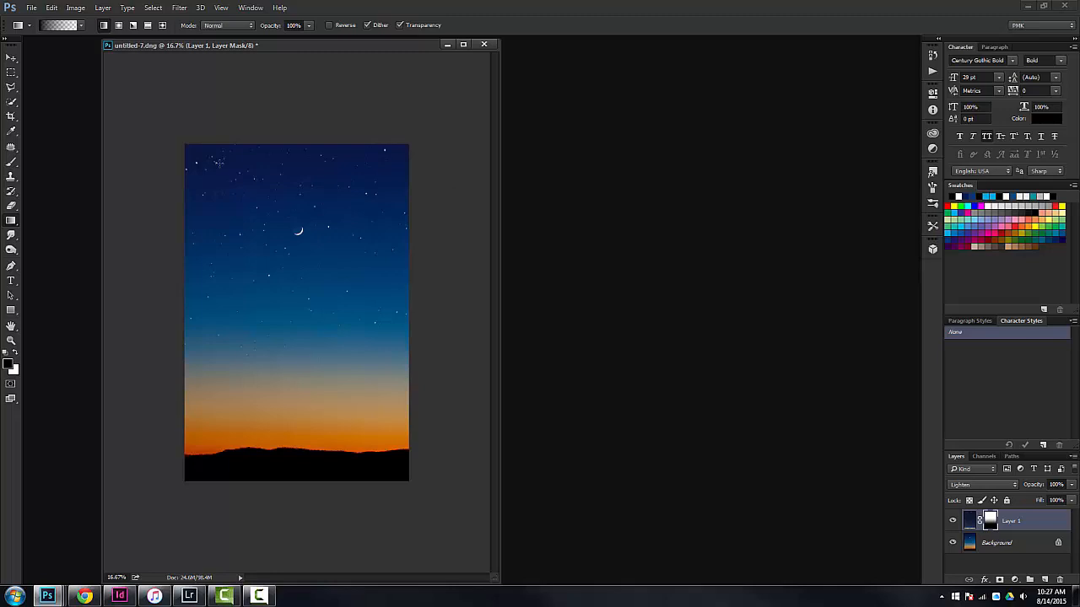
pyautogui.click(1036, 523)
pyautogui.moveTo(1037, 487); pyautogui.dragTo(1012, 491)
# Step: Stamp the star and Background layers into a new merged layer on top and hide the two layers beneath it
pyautogui.keyDown('shift'); pyautogui.click(1022, 547); pyautogui.keyUp('shift')
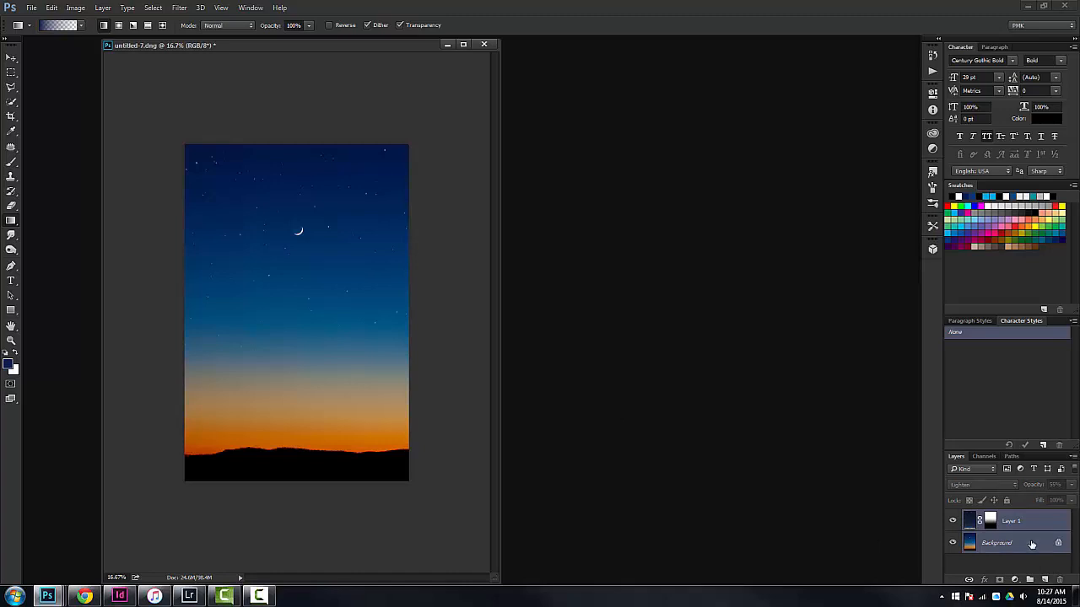
pyautogui.hotkey('ctrl', 'shift', 'alt', 'e')
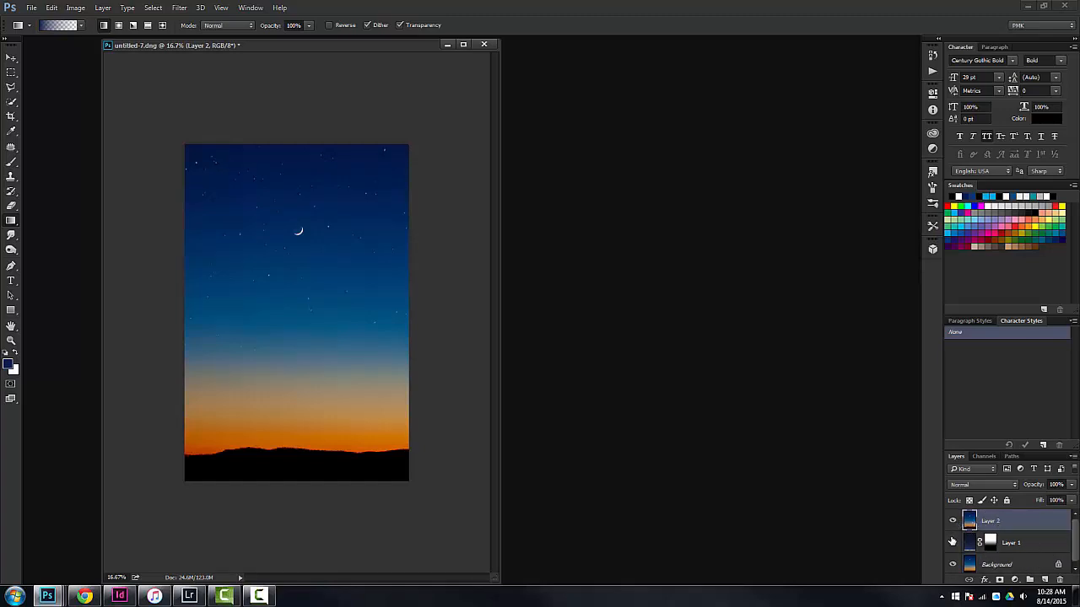
pyautogui.moveTo(952, 523)
pyautogui.mouseDown()
pyautogui.moveTo(949, 582)
pyautogui.moveTo(952, 540)
pyautogui.mouseUp()
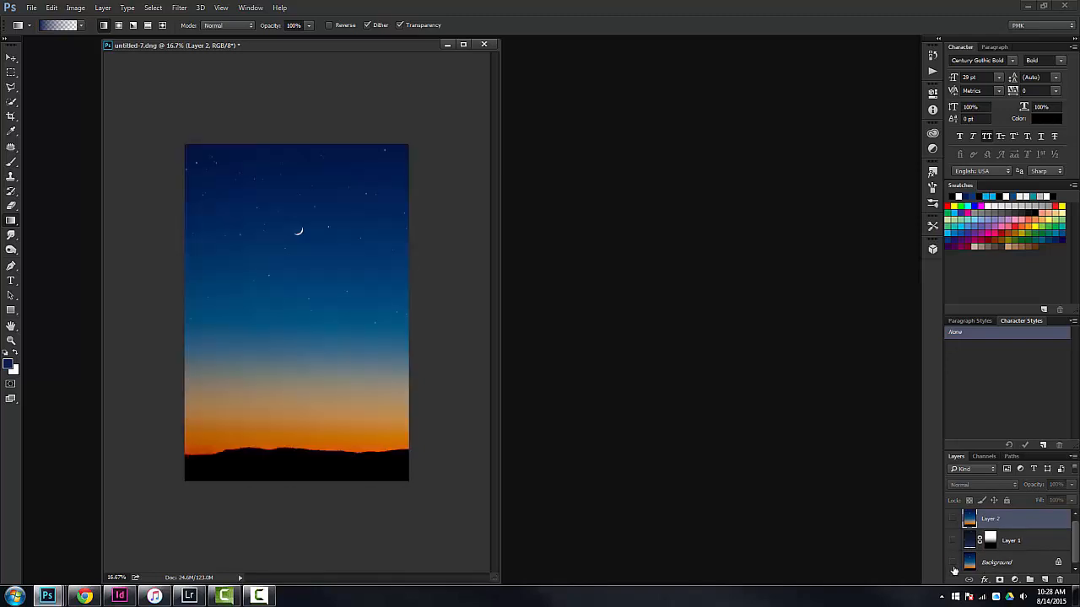
pyautogui.click(953, 518)
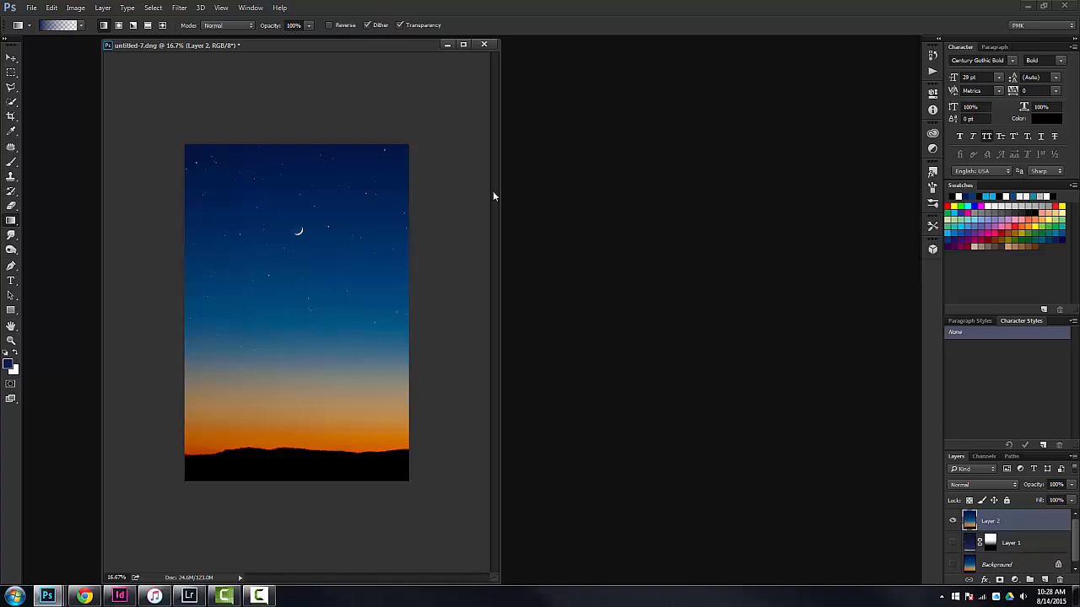
# Step: Open Lens Correction for the merged layer and set a custom vignette with amount -29 and midpoint +42
pyautogui.click(182, 10)
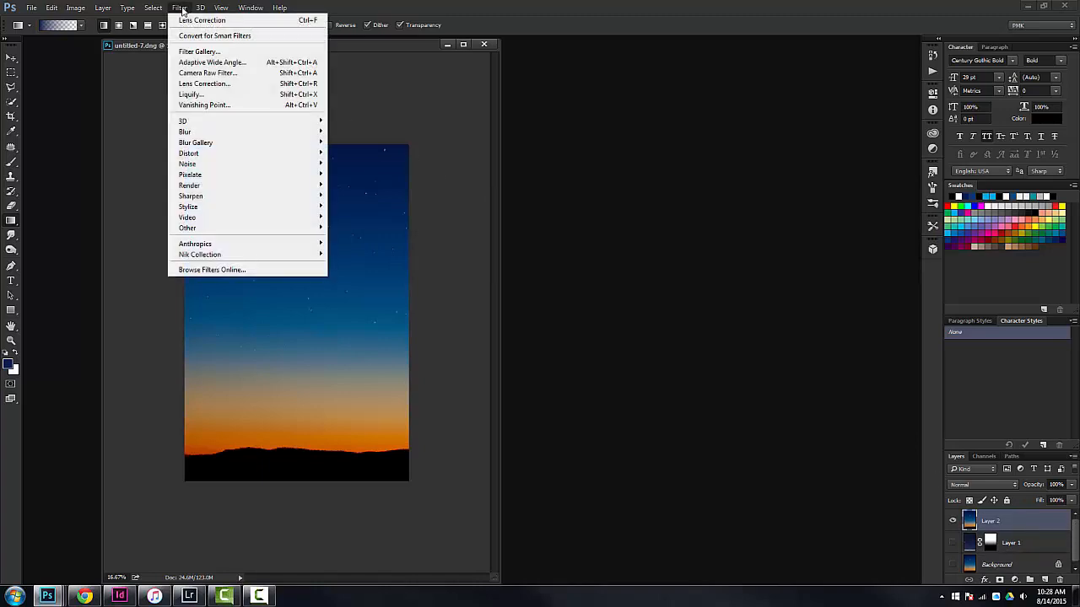
pyautogui.click(199, 83)
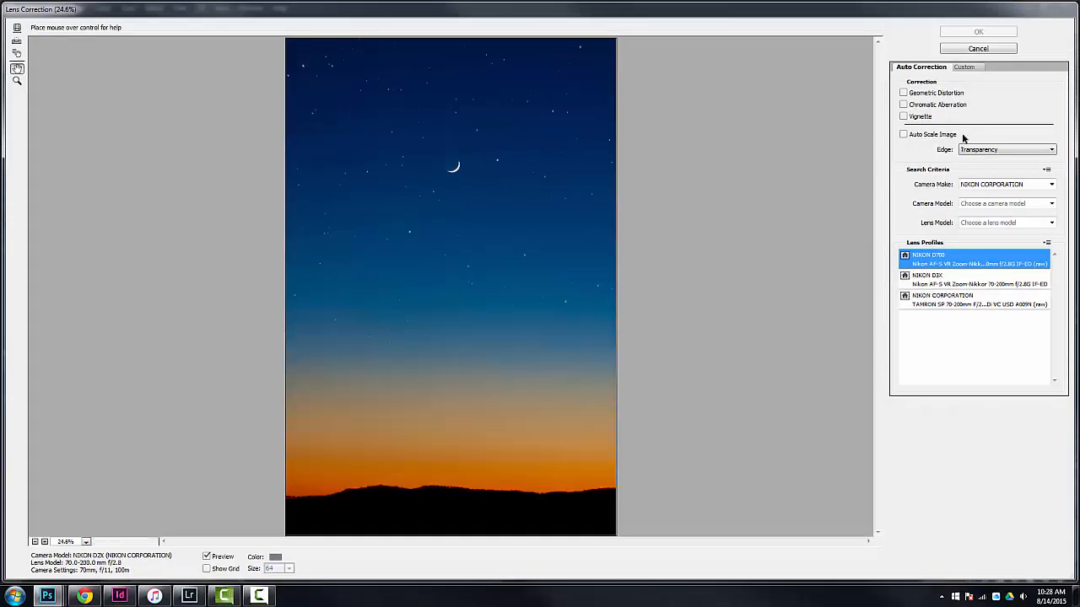
pyautogui.click(966, 67)
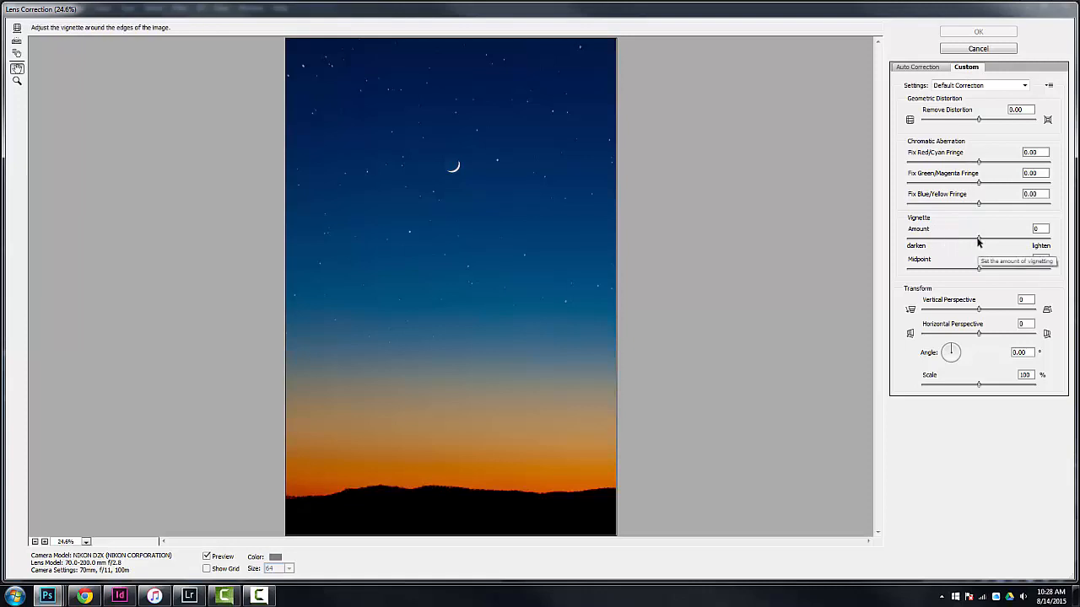
pyautogui.moveTo(978, 241); pyautogui.dragTo(968, 270)
pyautogui.click(960, 240)
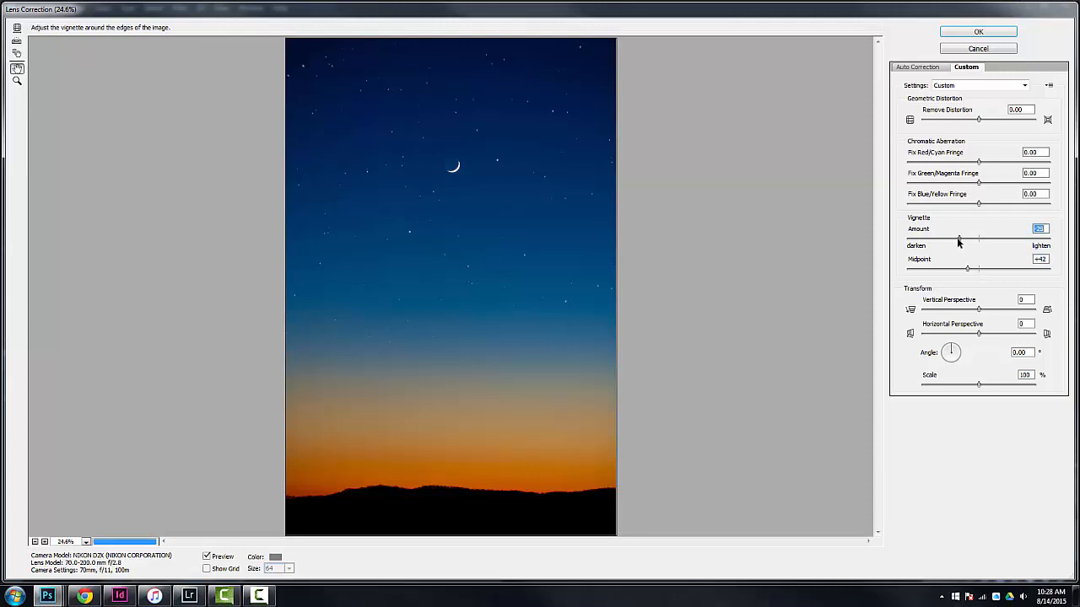
# Step: Compare the image with and without the Lens Correction preview, and apply the vignette to the merged layer
pyautogui.click(206, 557)
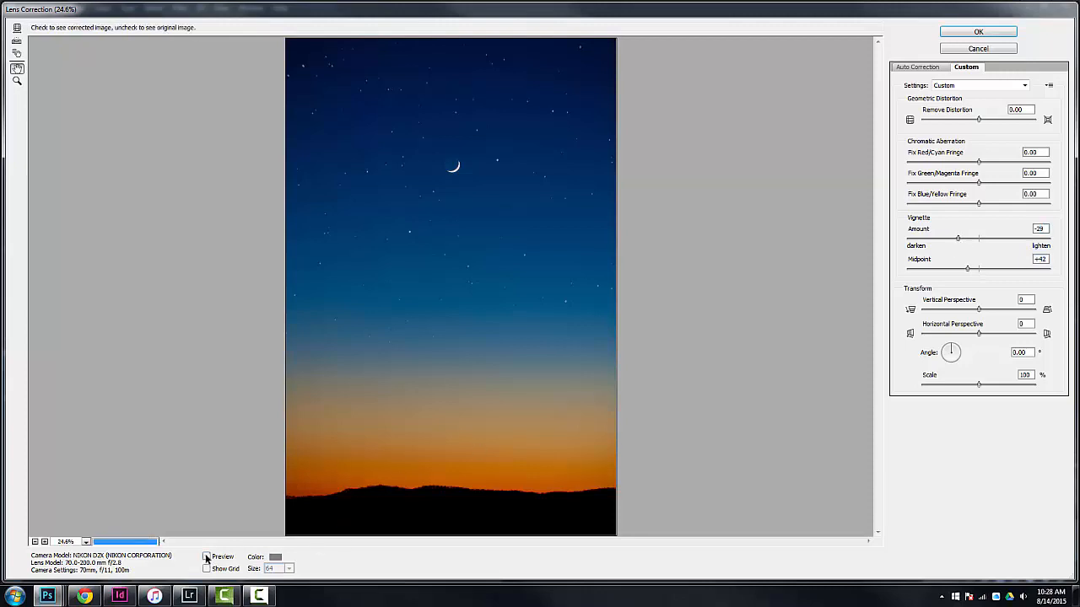
pyautogui.click(207, 558)
pyautogui.click(207, 557)
pyautogui.click(206, 557)
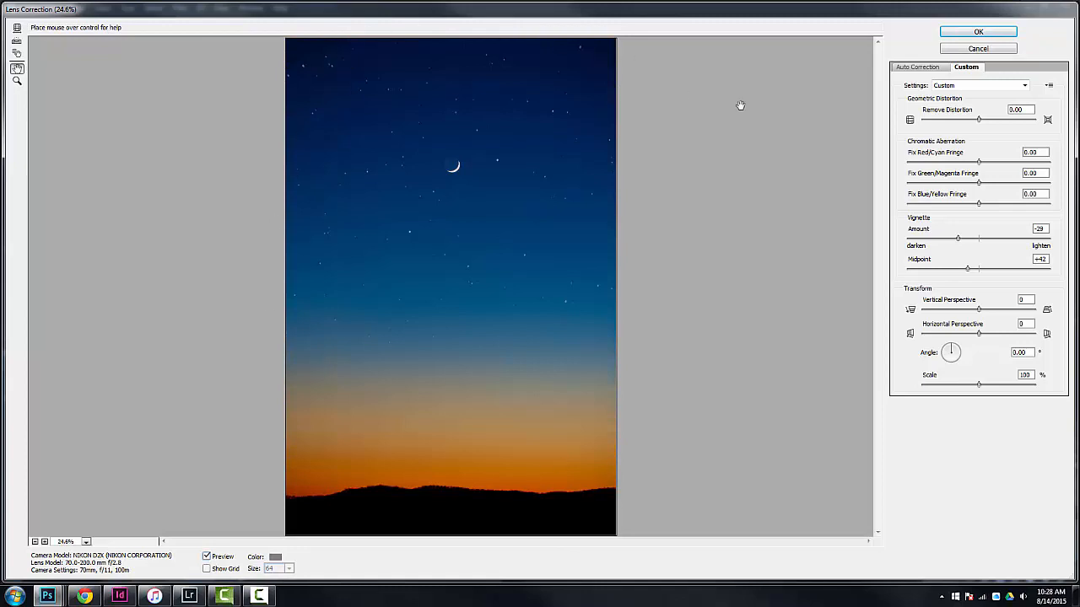
pyautogui.click(987, 33)
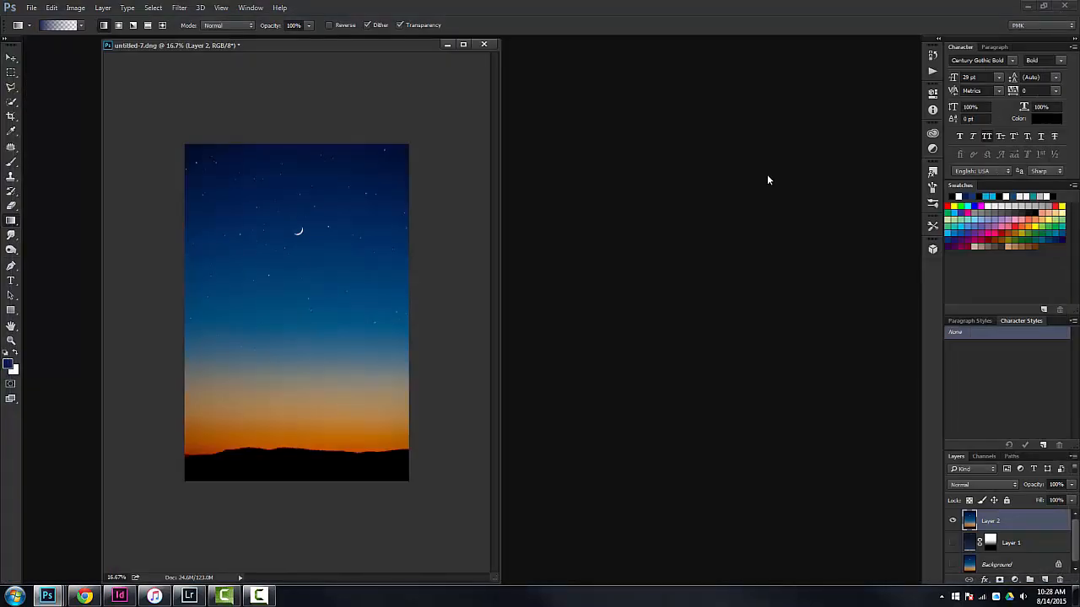
# Step: Show Layer 1 and the Background again, and toggle the merged layer's visibility to compare the image before and after the vignette
pyautogui.moveTo(953, 543); pyautogui.dragTo(952, 565)
pyautogui.click(953, 522)
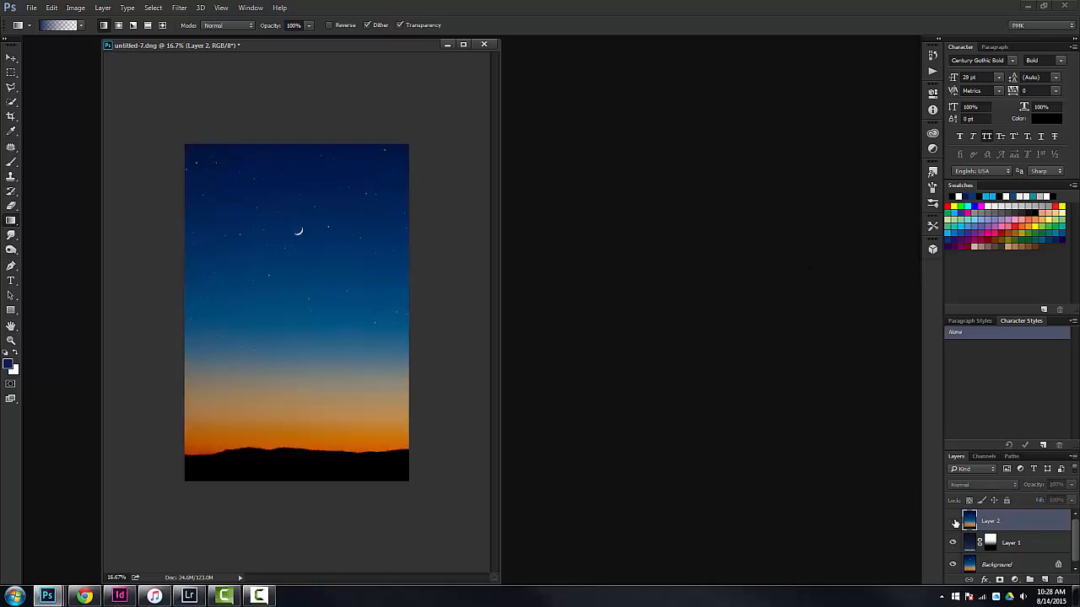
pyautogui.click(954, 522)
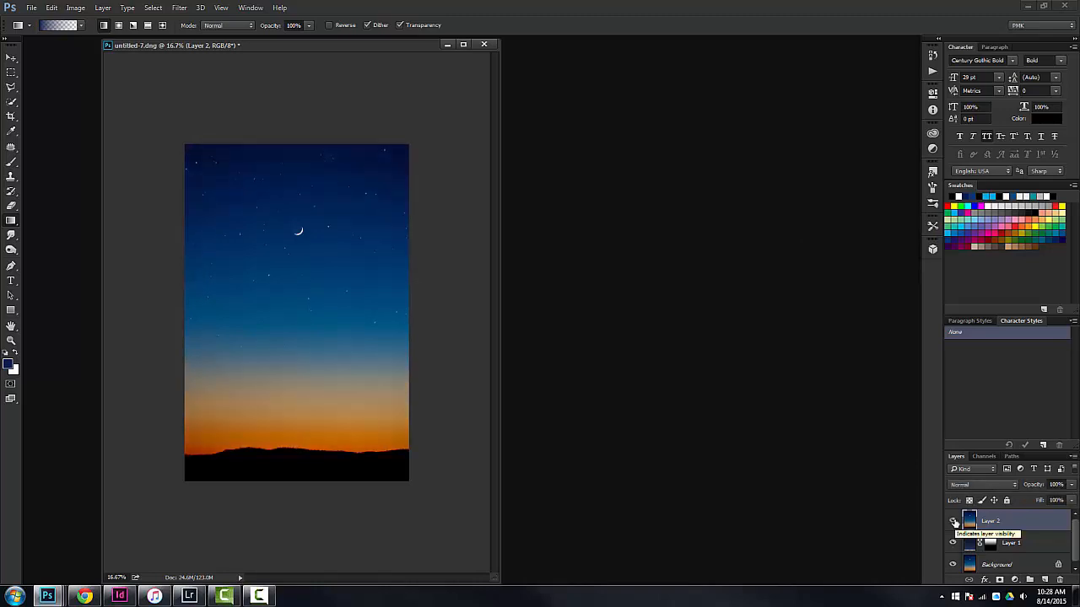
pyautogui.click(954, 522)
pyautogui.click(954, 522)
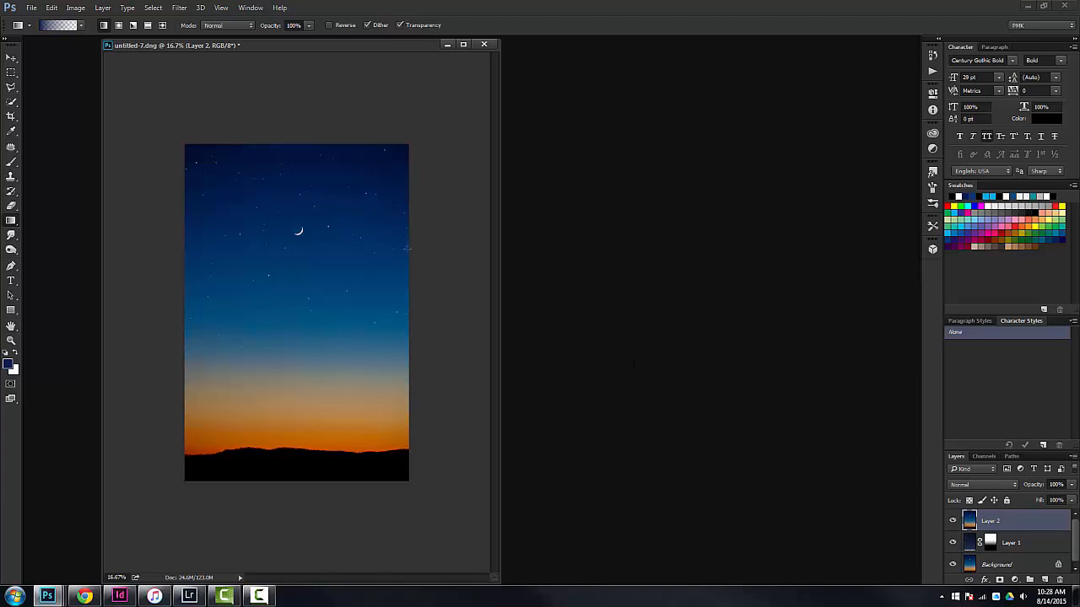
pyautogui.click(952, 522)
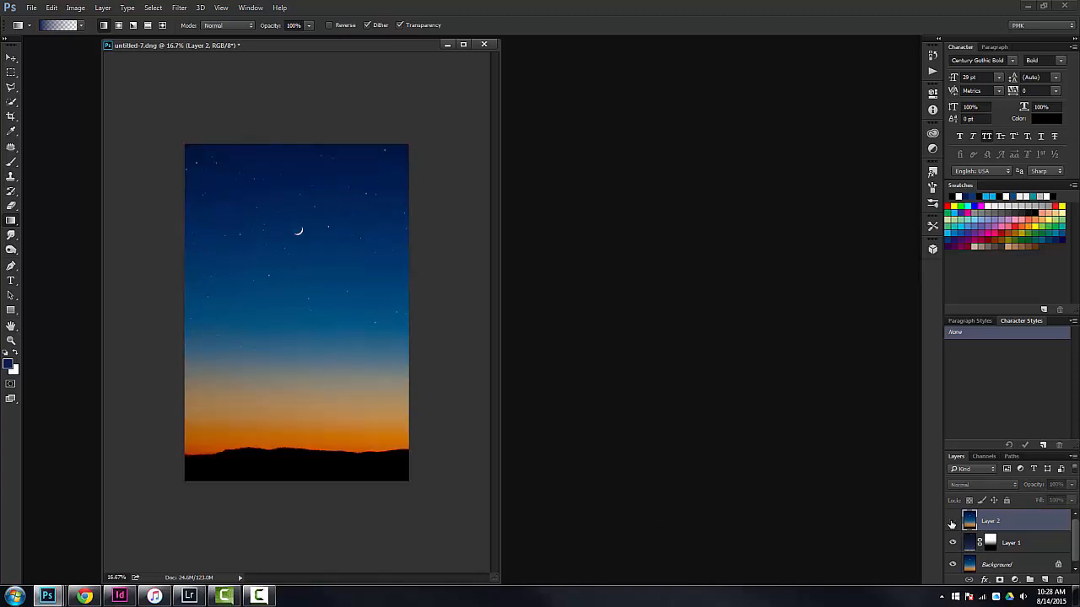
pyautogui.click(952, 522)
# Step: Move the photo's document window toward the middle of the workspace and shrink it around the image at 16.67% zoom
pyautogui.moveTo(371, 44); pyautogui.dragTo(538, 66)
pyautogui.hotkey('ctrl', '0')
pyautogui.hotkey('ctrl', '-')
pyautogui.hotkey('ctrl', '-')
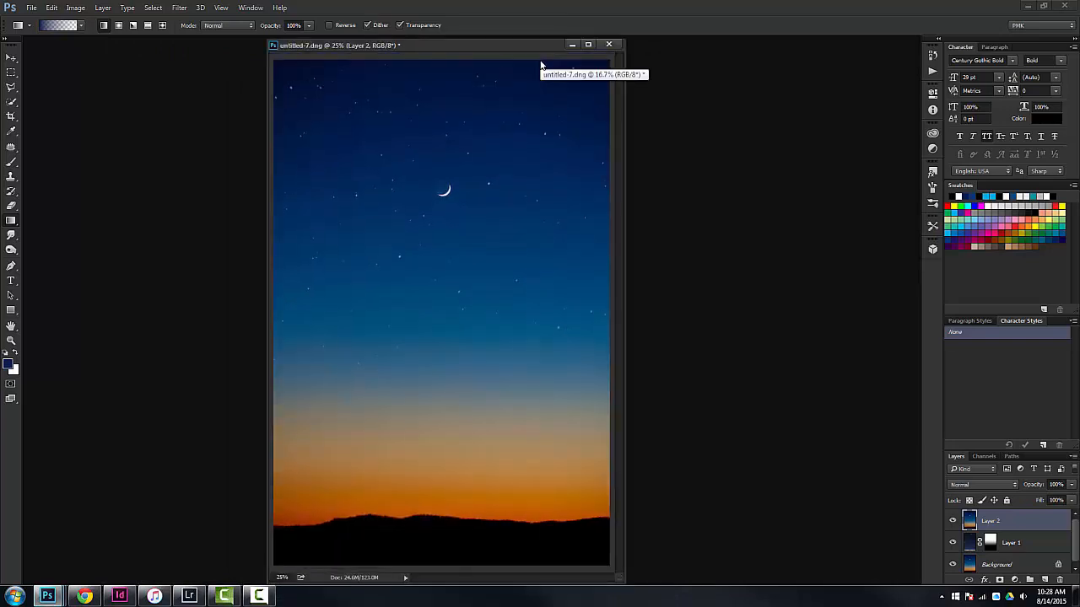
pyautogui.moveTo(621, 580); pyautogui.dragTo(577, 476)
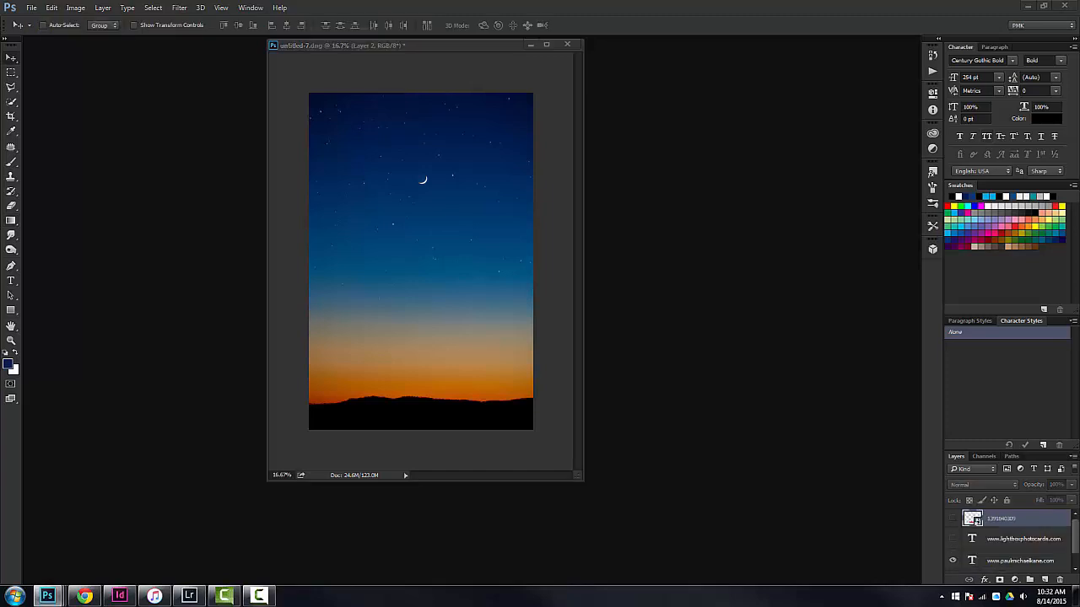
pyautogui.moveTo(1079, 127); pyautogui.dragTo(684, 71)
pyautogui.click(953, 538)
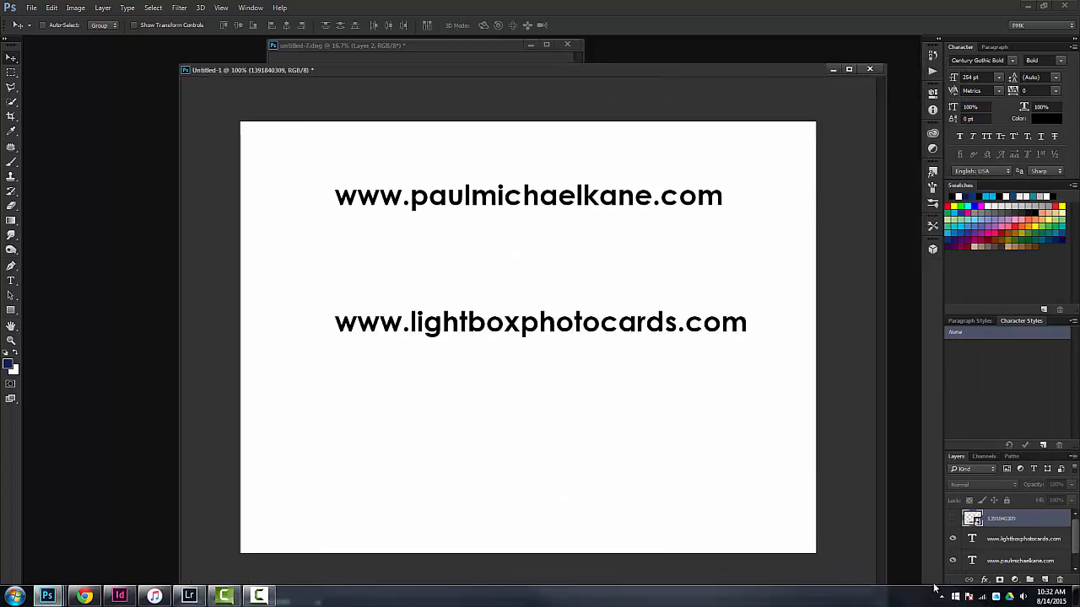